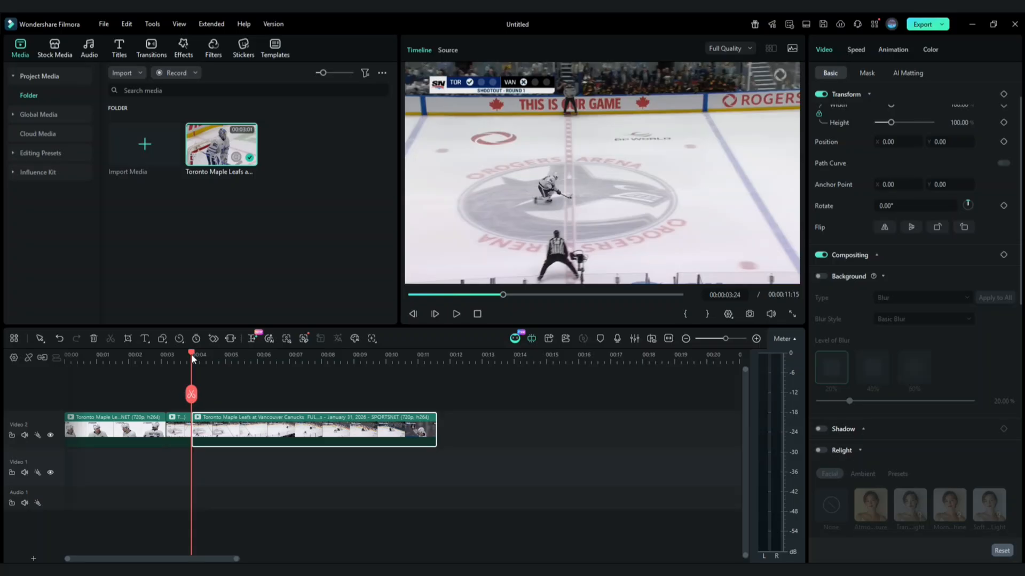
- Split the hockey clip at about 6 seconds and again at about 8 seconds
left_click_drag(194, 354, 259, 365)
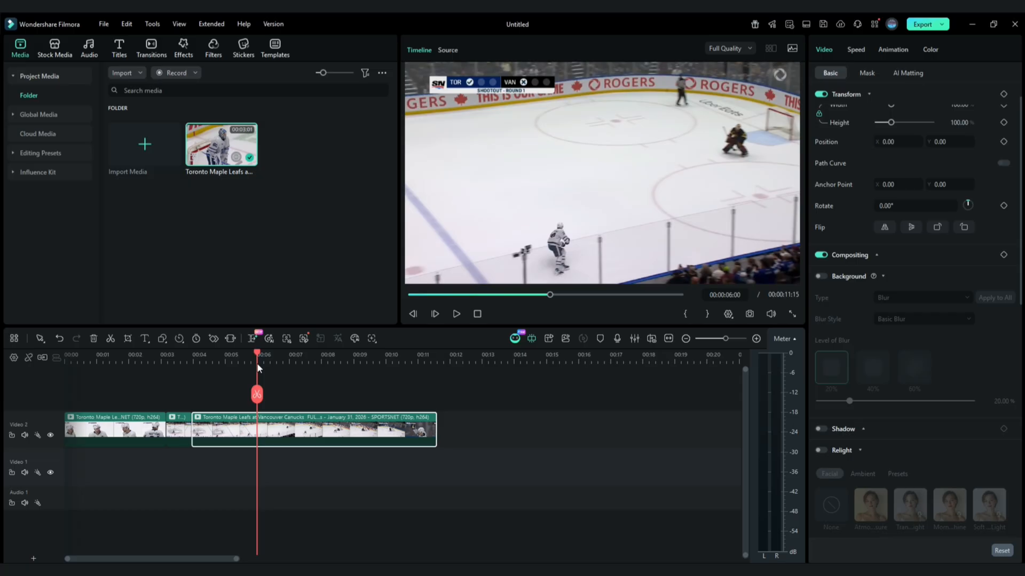
left_click(260, 393)
left_click_drag(258, 354, 337, 360)
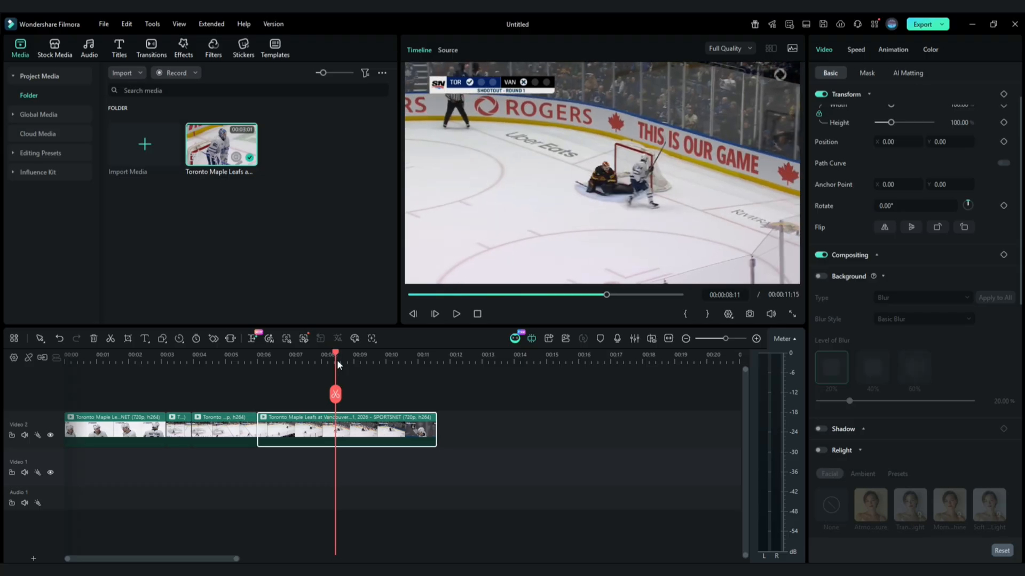
left_click(338, 395)
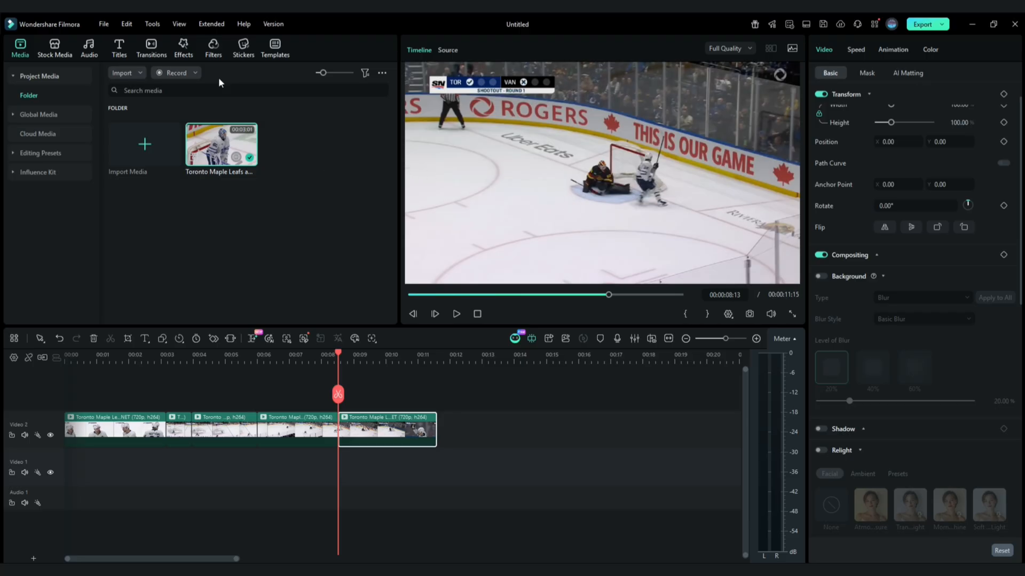
- Apply the Chaos 02 video effect to the last clip on the timeline
left_click(187, 55)
mouse_move(120, 118)
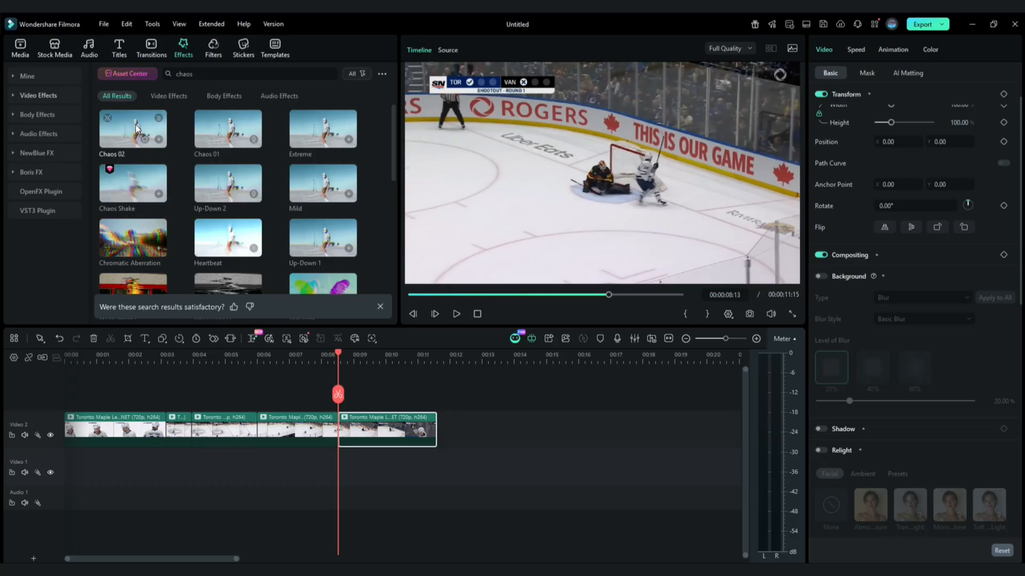
left_click_drag(136, 128, 352, 433)
- Search effects for "tunnel" and apply Tunnel Effect 1 to the clip starting at about 4 seconds
left_click_drag(338, 353, 194, 367)
left_click(210, 75)
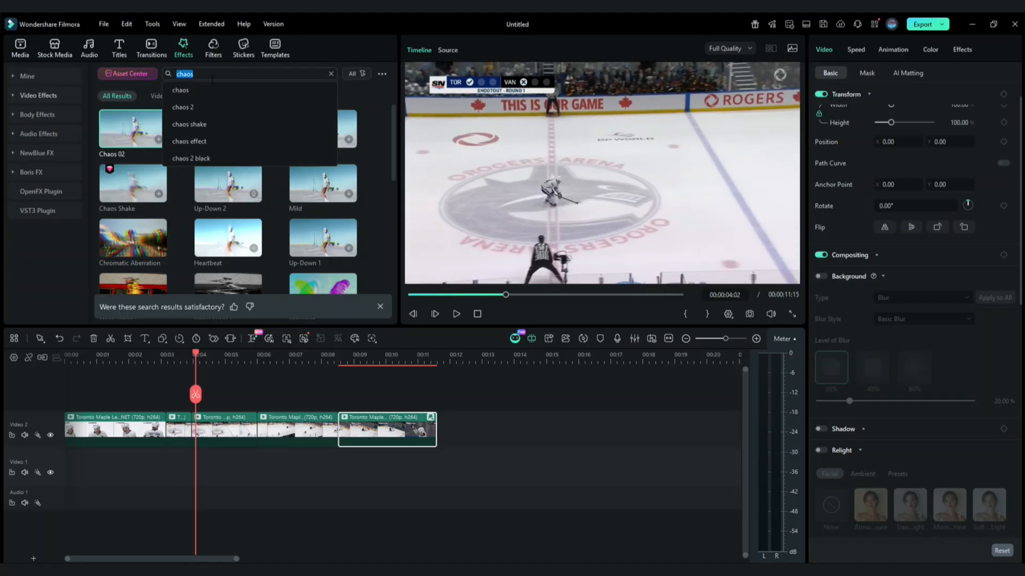
type("tunnel")
key("Return")
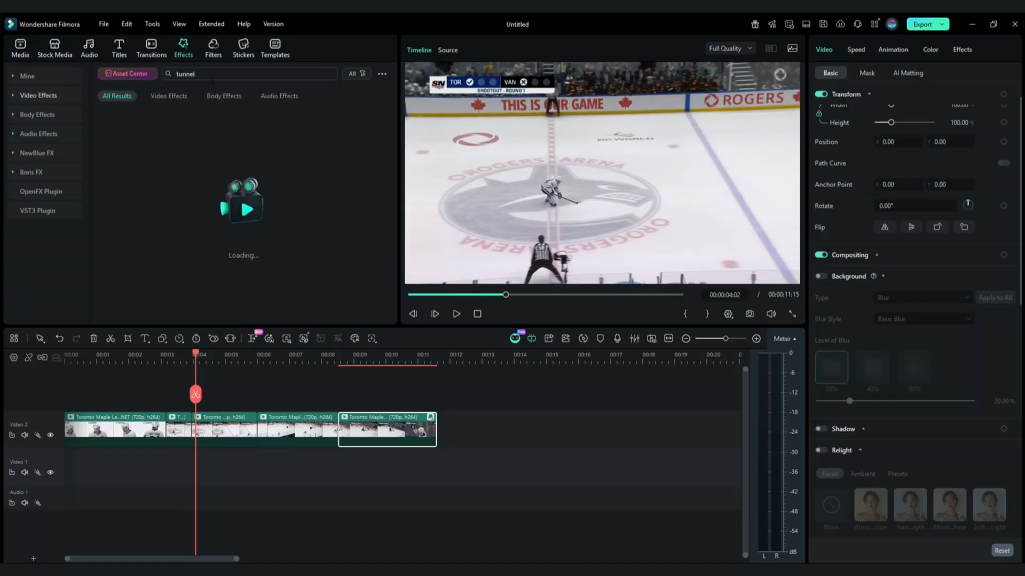
left_click_drag(133, 128, 643, 260)
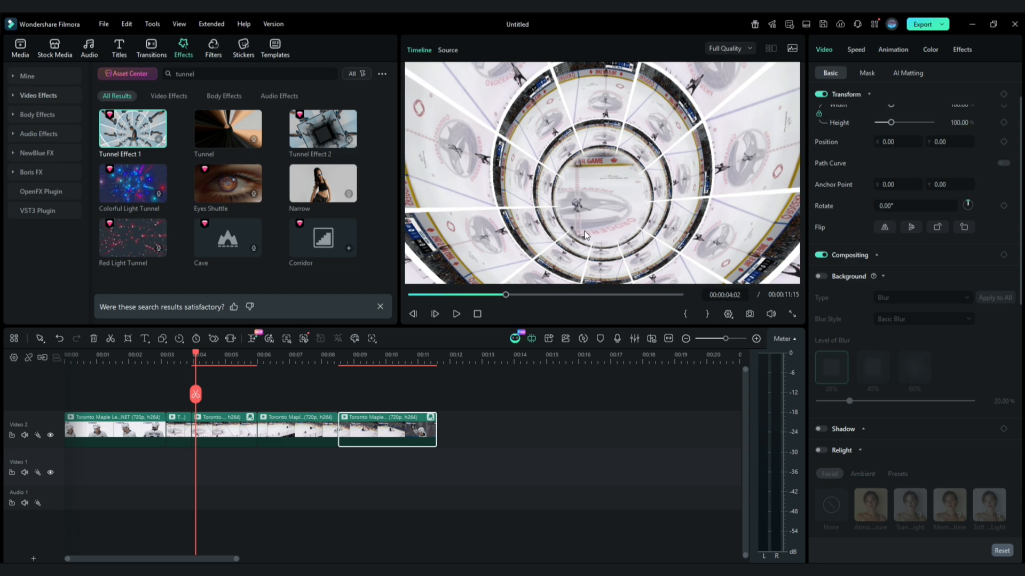
- Open Tunnel Effect 1's settings on that clip, set Zoom to -50 and add a Zoom keyframe
mouse_move(196, 353)
left_mouse_down()
mouse_move(246, 359)
mouse_move(207, 354)
left_mouse_up()
left_click(224, 421)
left_click(961, 50)
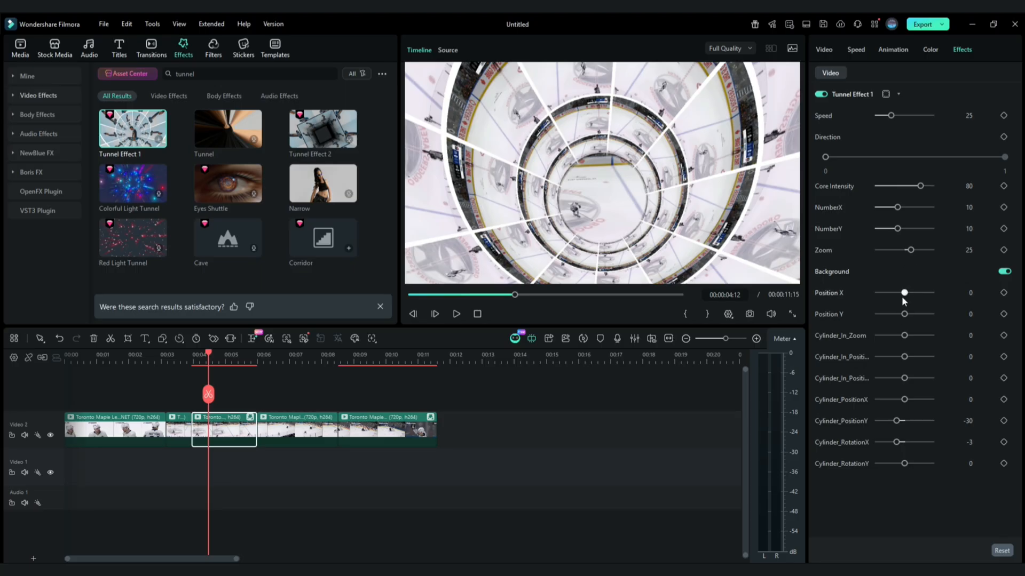
left_click_drag(910, 250, 908, 250)
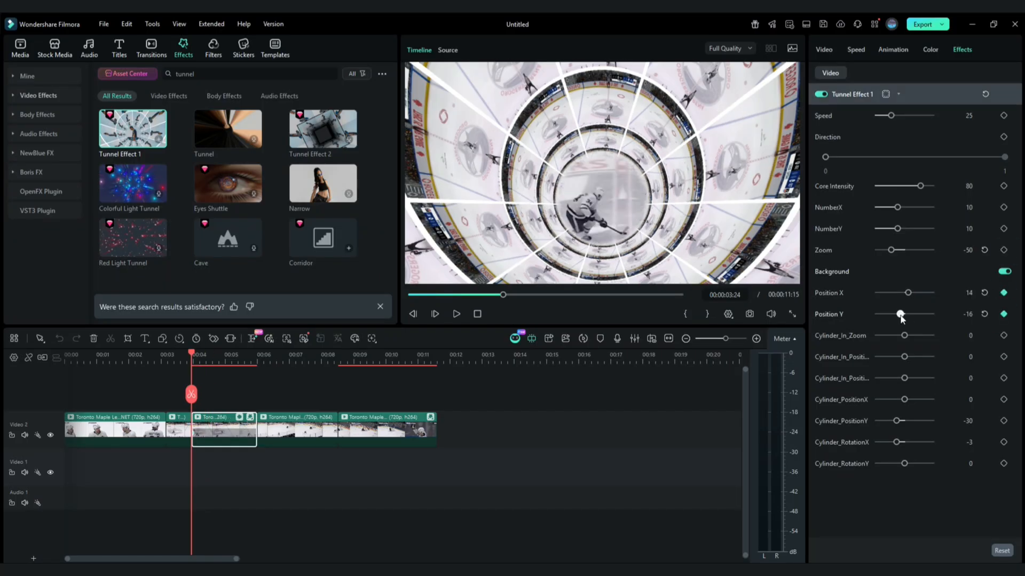
left_click_drag(192, 352, 208, 353)
left_click(1004, 251)
- Animate Tunnel Effect 1's Position X and Position Y with keyframes across the clip, ending at 16 and 22
left_click_drag(900, 314, 904, 314)
left_click_drag(208, 353, 218, 353)
left_click_drag(903, 314, 909, 293)
left_click_drag(900, 315, 907, 315)
left_click_drag(219, 357, 229, 359)
left_click(1004, 293)
left_click_drag(909, 293, 910, 314)
left_click(1004, 315)
left_click_drag(229, 357, 256, 368)
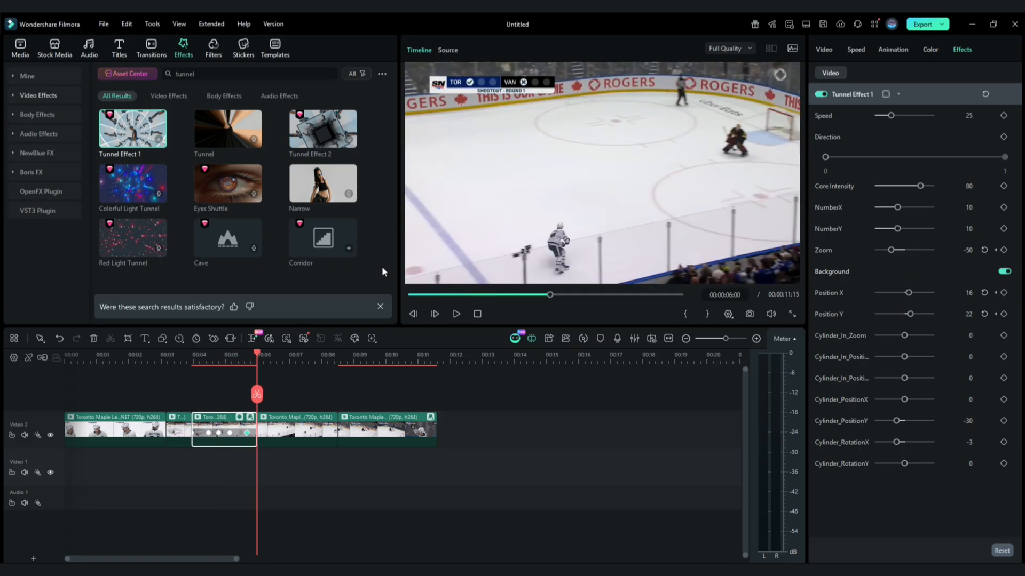
- Select the clip starting at about 6 seconds, scale it to 256% and add a scale keyframe
left_click_drag(254, 357, 262, 356)
left_click(290, 431)
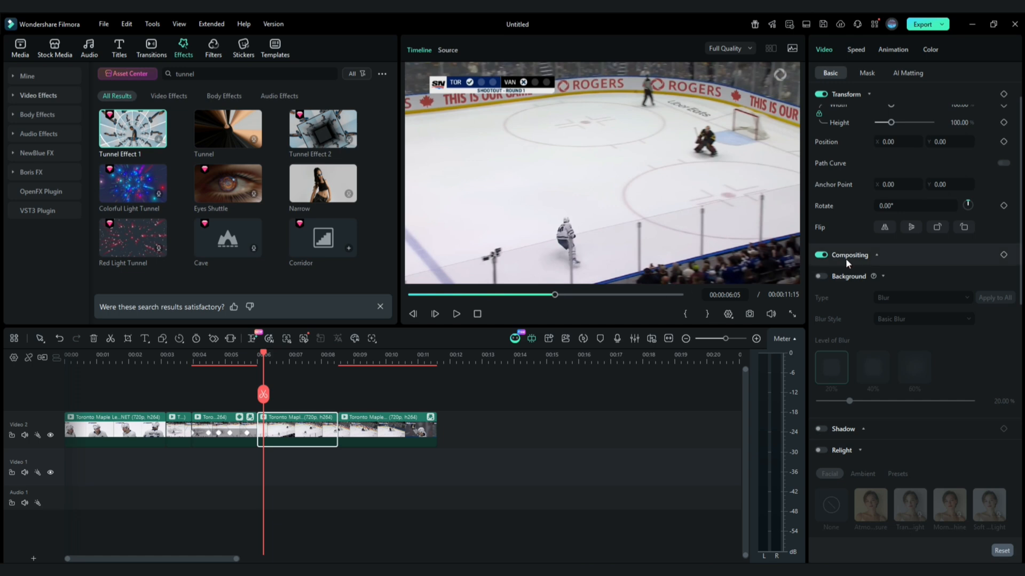
scroll(905, 278, "up", 1)
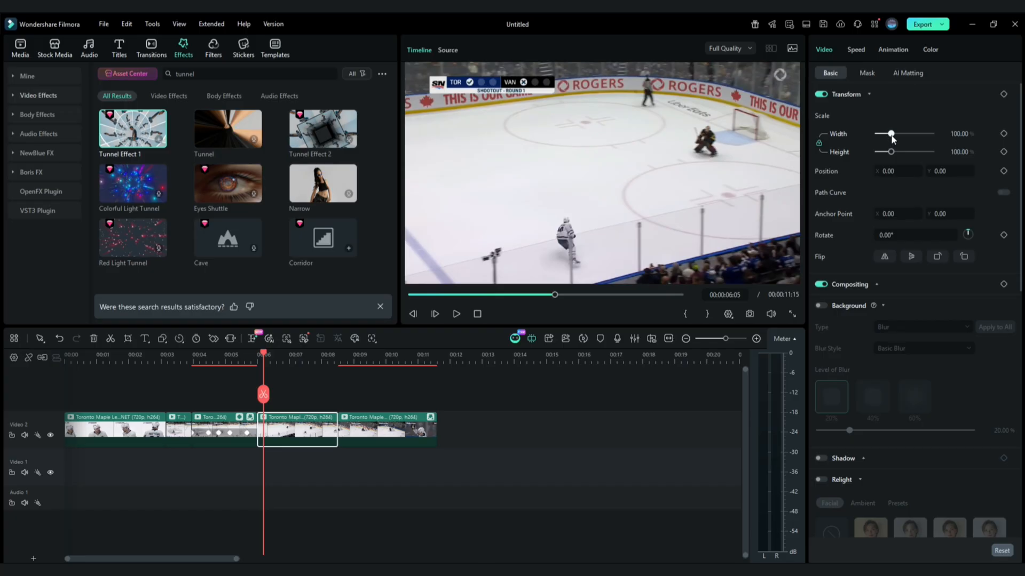
left_click_drag(891, 134, 912, 134)
left_click_drag(939, 172, 945, 171)
left_click(1004, 134)
- Further along that clip, keyframe its scale and position, setting the position to -198, 63
left_click_drag(263, 355, 295, 360)
left_click(1004, 133)
left_click(1004, 171)
mouse_move(951, 173)
left_mouse_down()
mouse_move(907, 171)
mouse_move(944, 171)
left_mouse_up()
left_click(321, 357)
left_click(1003, 171)
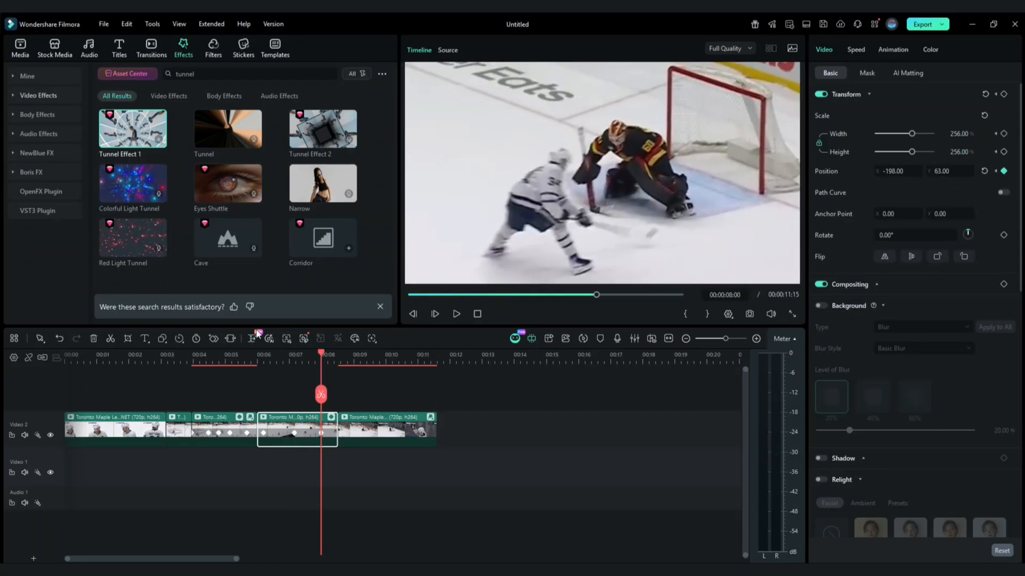
- Add the Slow Zoom transition at the cut near 3 seconds
left_click_drag(319, 350, 159, 391)
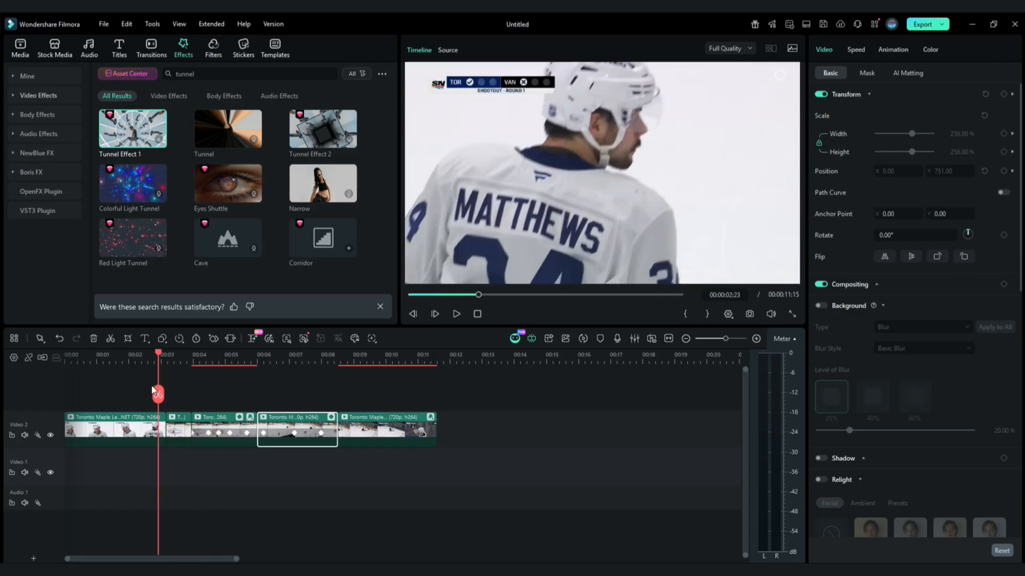
left_click(151, 48)
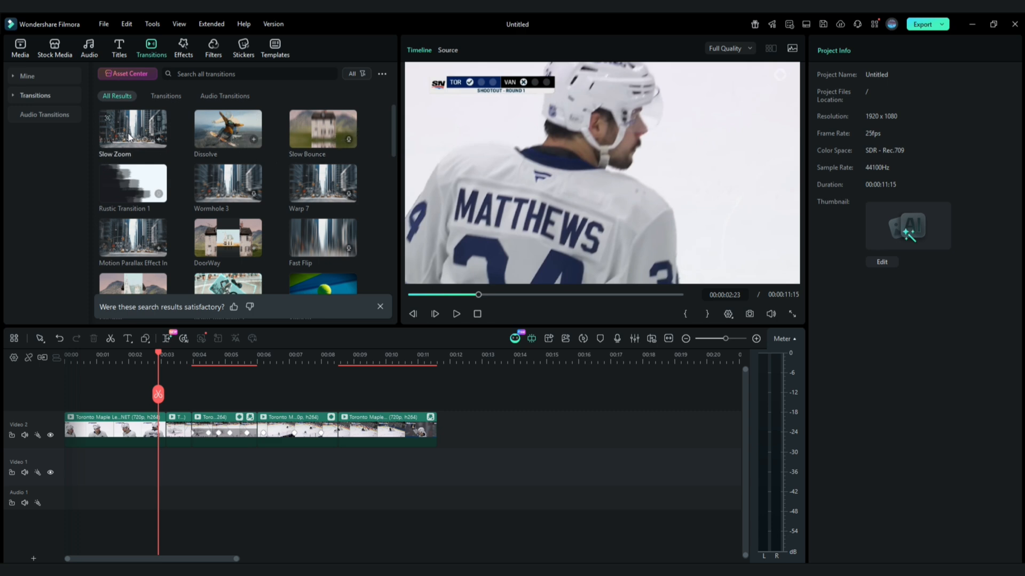
left_click_drag(126, 133, 175, 432)
mouse_move(158, 352)
left_mouse_down()
mouse_move(142, 355)
mouse_move(164, 355)
left_mouse_up()
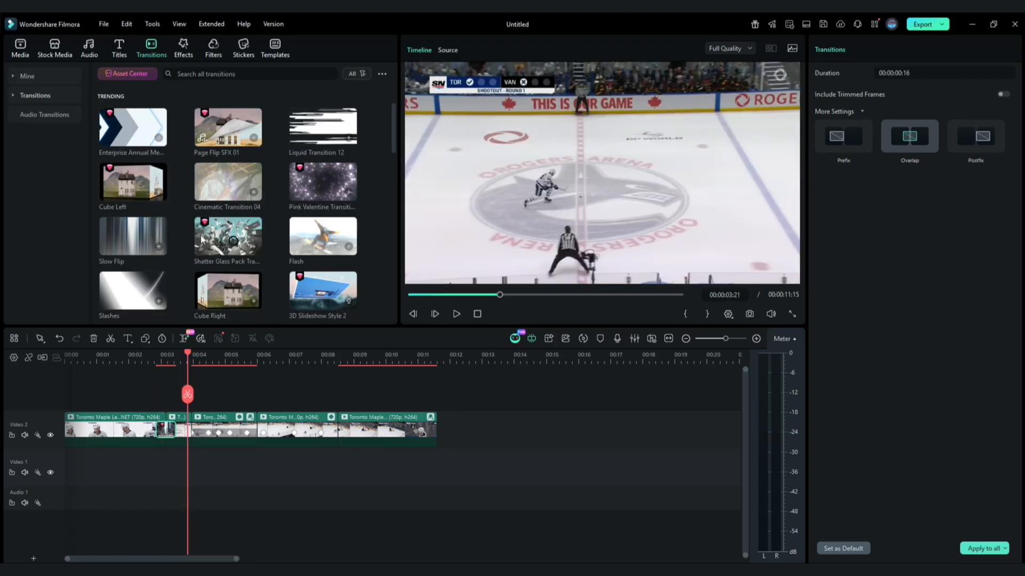
- Search transitions for "basic zoom" and add Basic Zoom In at the cut near 4 seconds
left_click(243, 73)
type("ba")
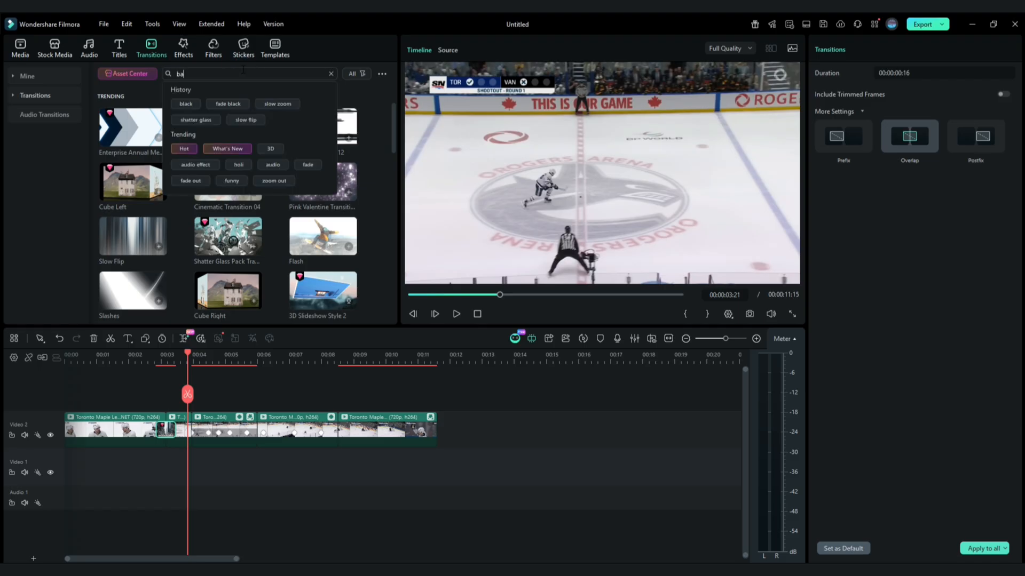
type("sic zoom")
key("Return")
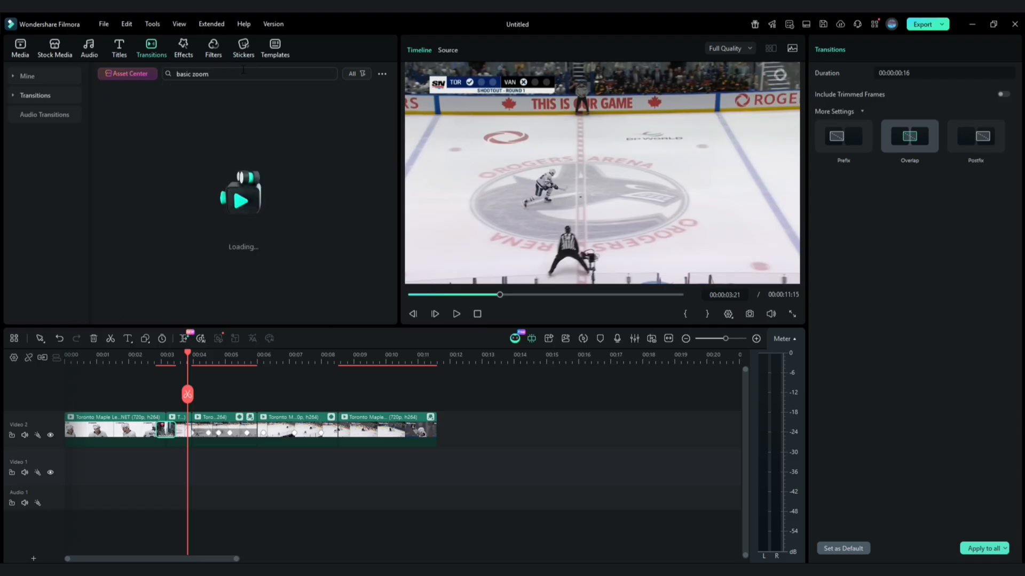
left_click_drag(159, 132, 180, 431)
- Play back the section around the zoom transitions to review them
left_click(149, 359)
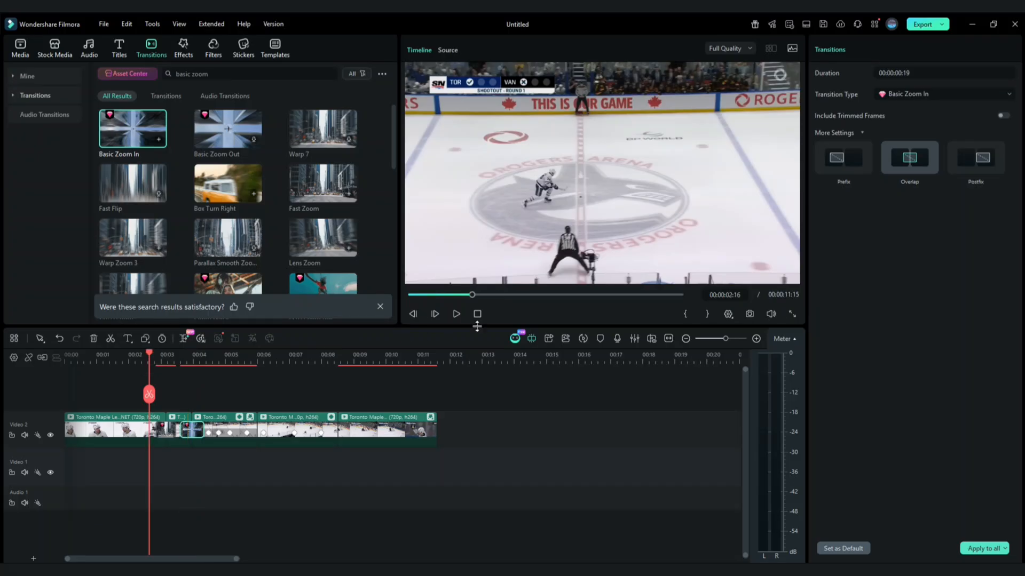
left_click(453, 315)
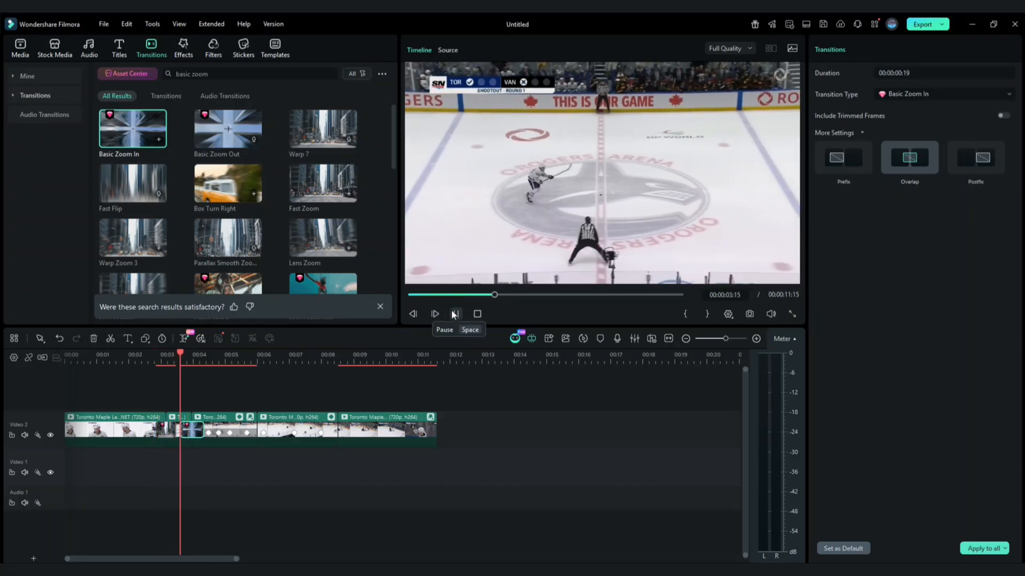
left_click(453, 314)
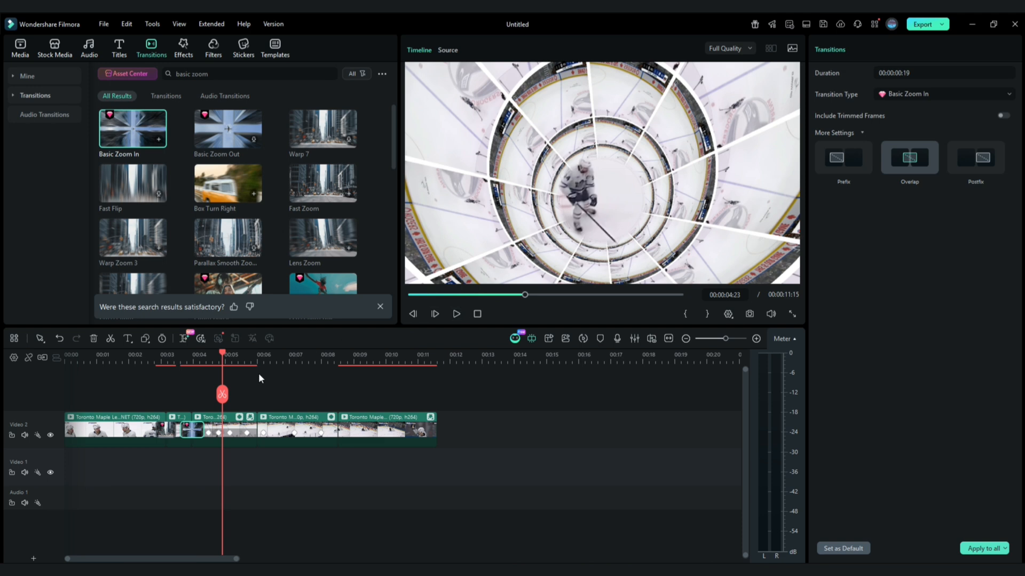
left_click_drag(223, 357, 255, 364)
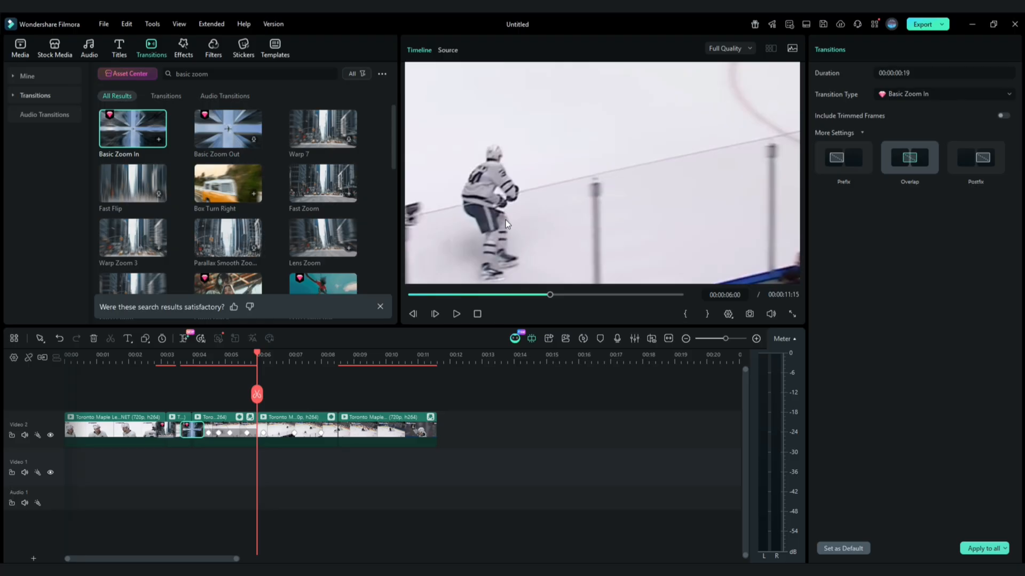
- Search transitions for "slow flip" and add Slow Flip at the cut near 6 seconds
triple_click(188, 72)
type("slow flip")
key("Return")
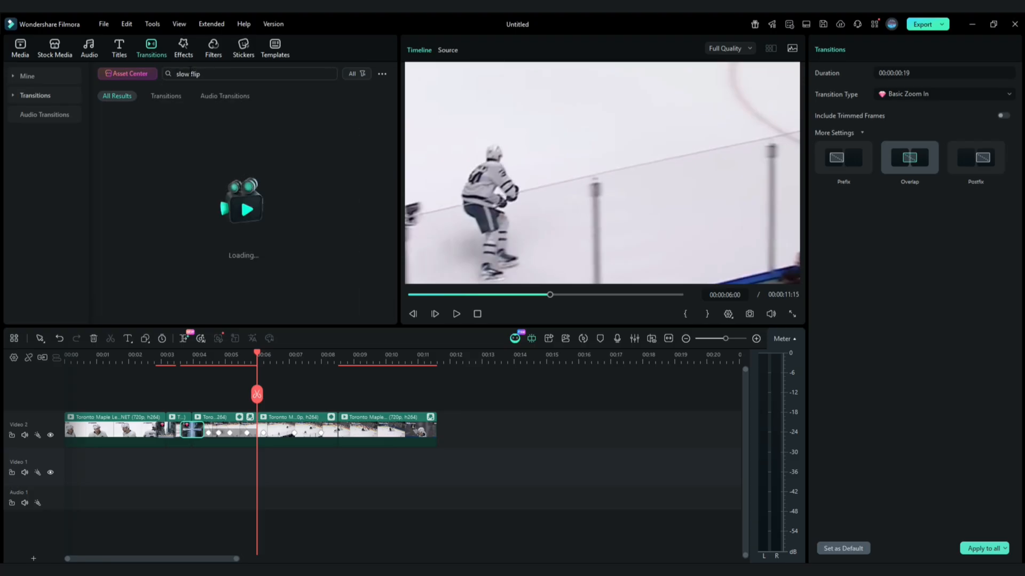
left_click_drag(223, 130, 261, 440)
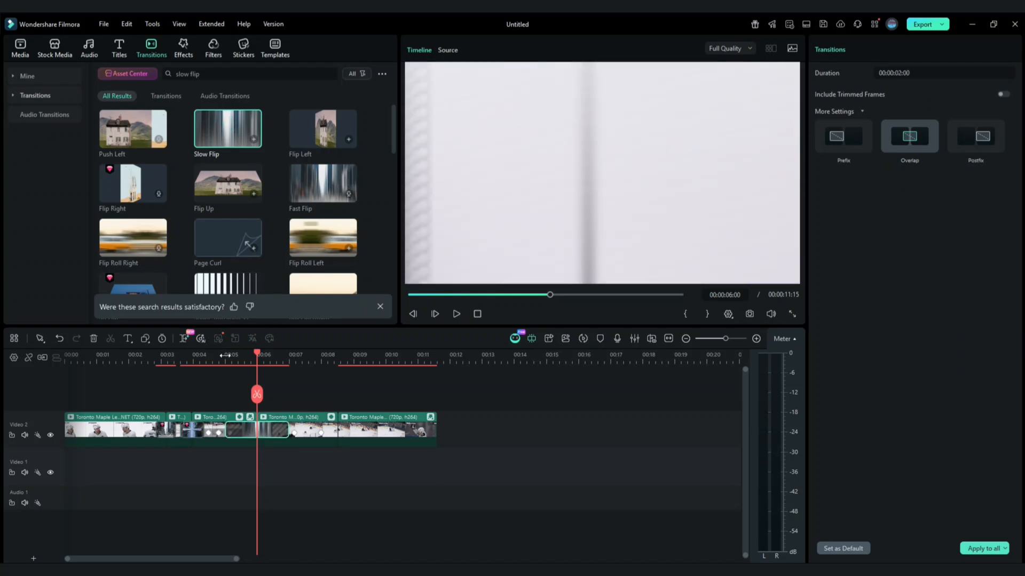
- Play the edit from the start to review the transitions
left_click(219, 355)
left_click(477, 314)
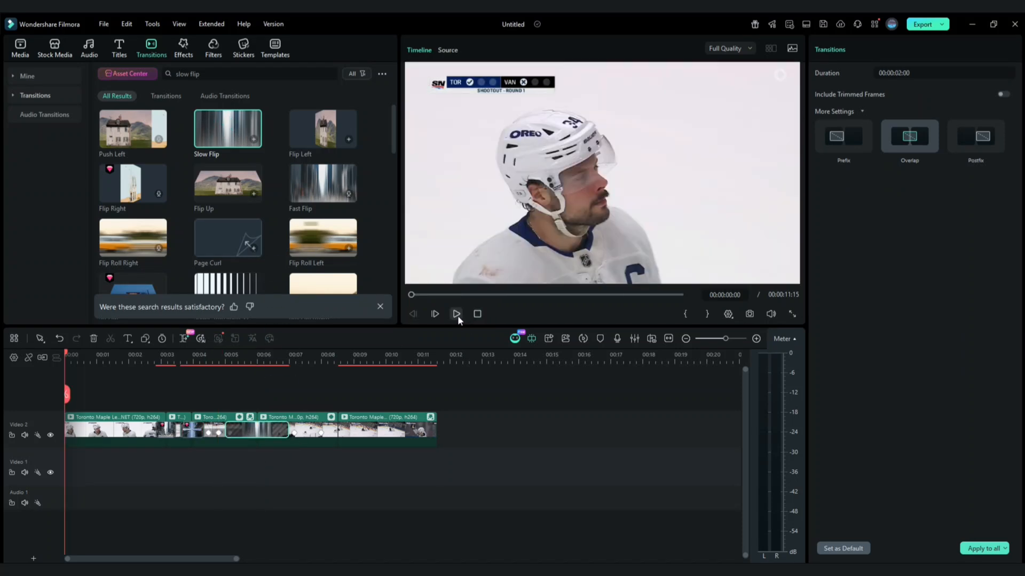
left_click(457, 315)
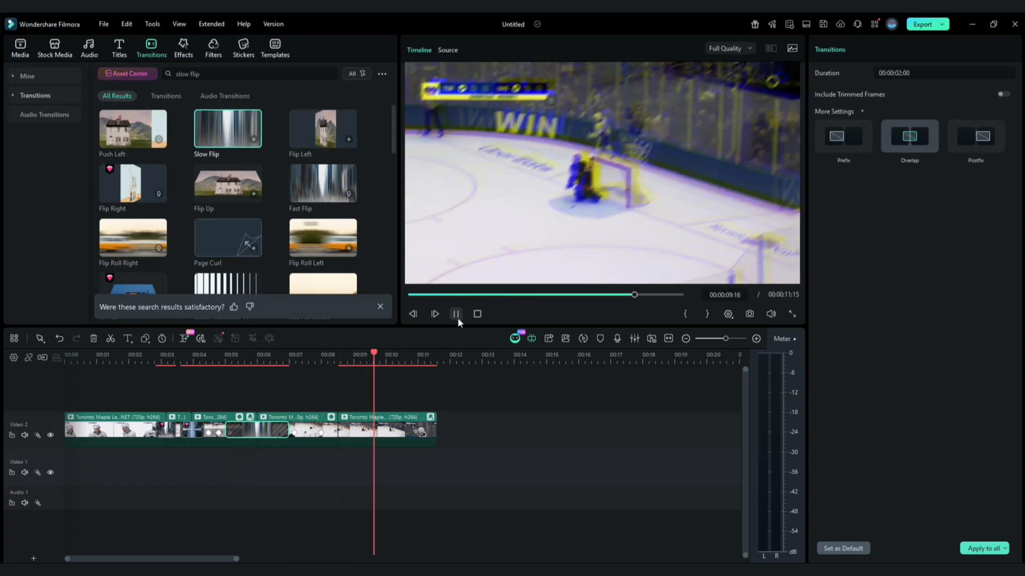
left_click(457, 316)
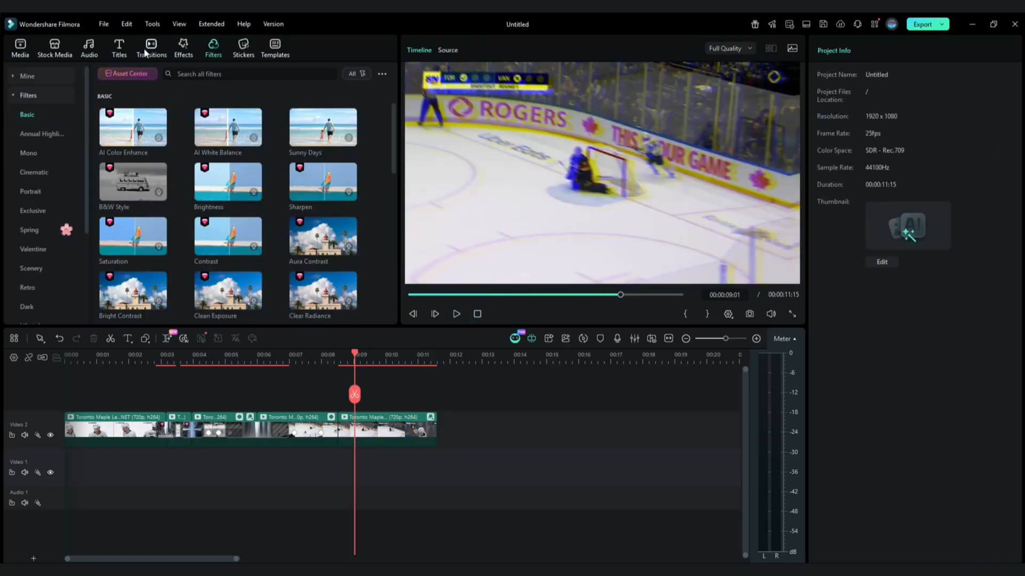
- Search transitions for "shatter glass" and add a Shatter Glass Pack transition at the cut near 8 seconds
left_click(144, 48)
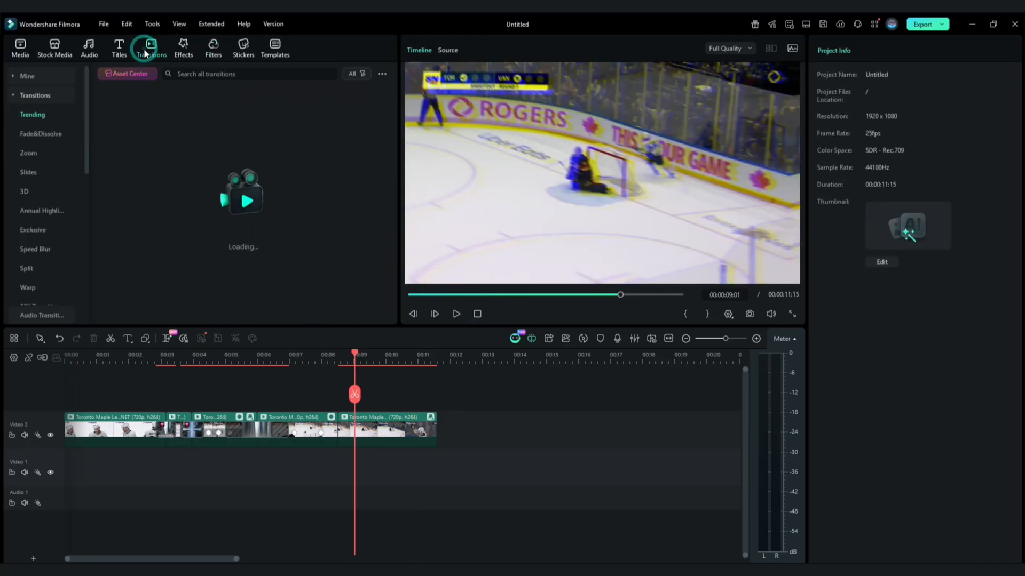
left_click(202, 73)
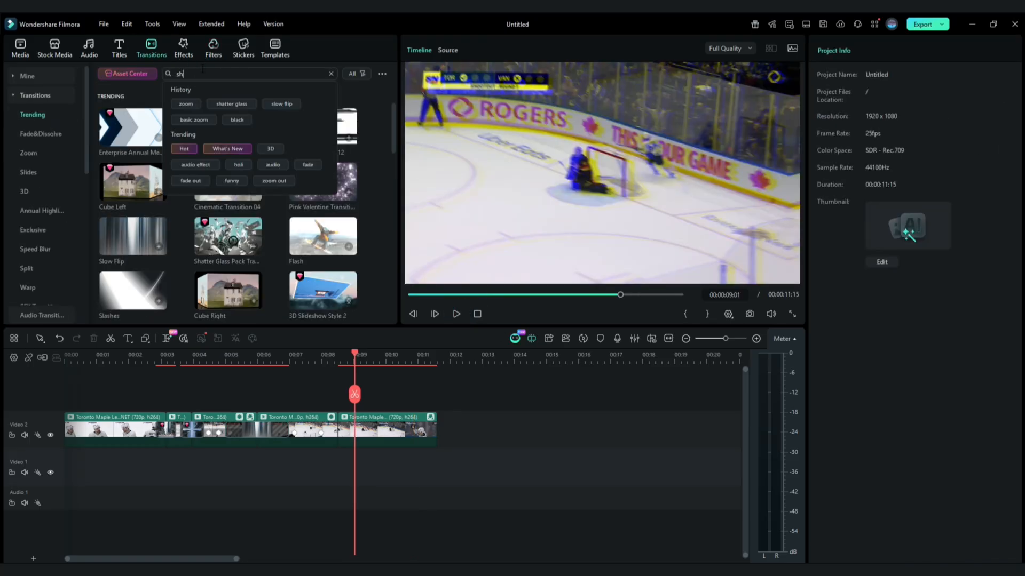
type("shatter glass")
key("Return")
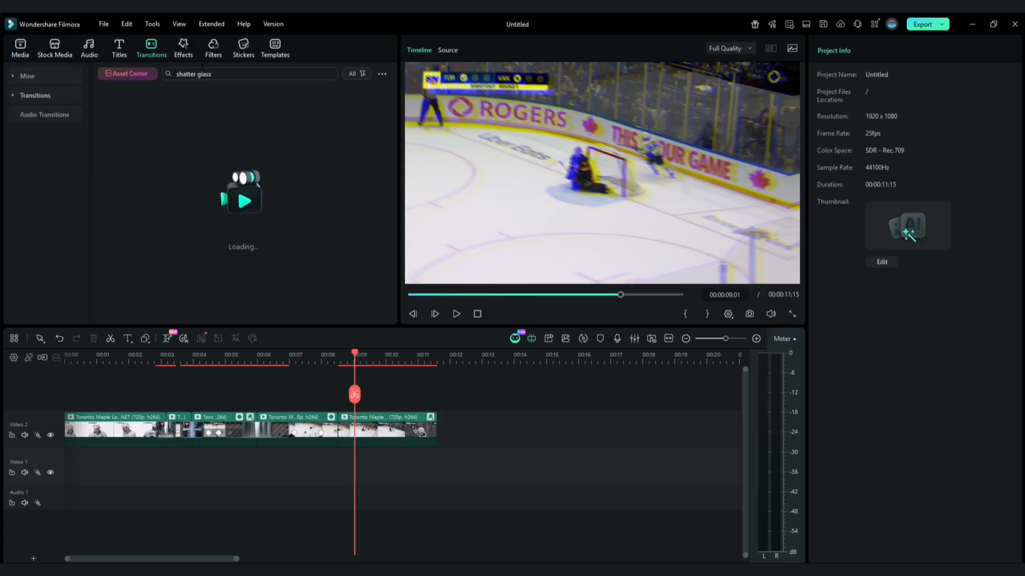
left_click_drag(118, 130, 351, 438)
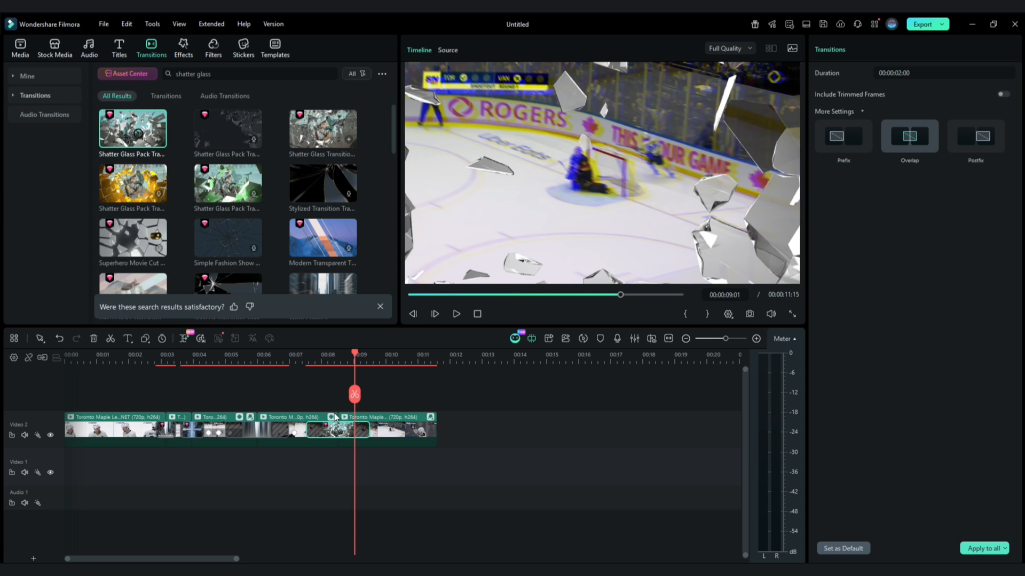
- Move the Shatter Glass transition so it sits after the cut near 8 seconds
left_click_drag(354, 354, 339, 360)
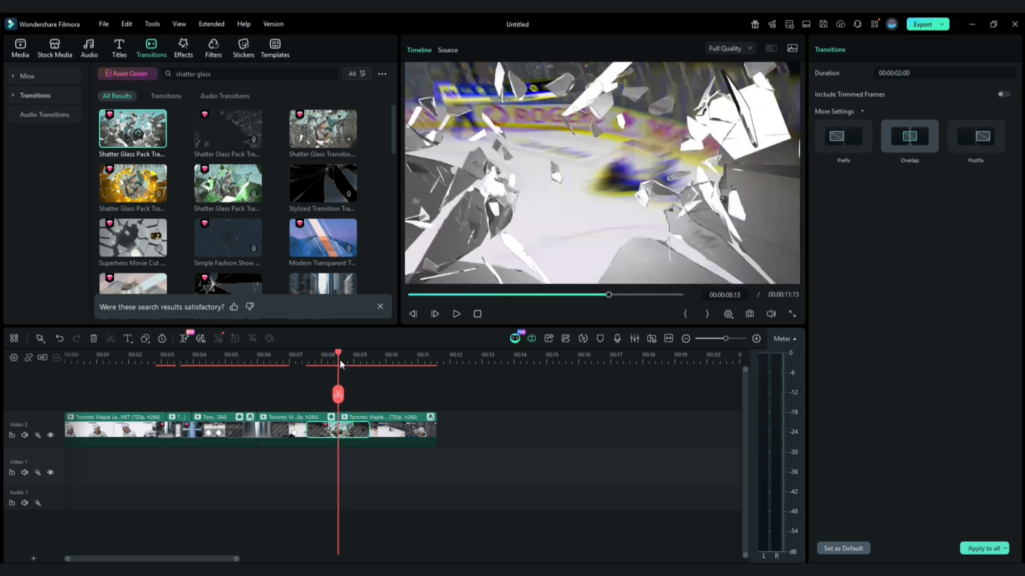
left_click(330, 430)
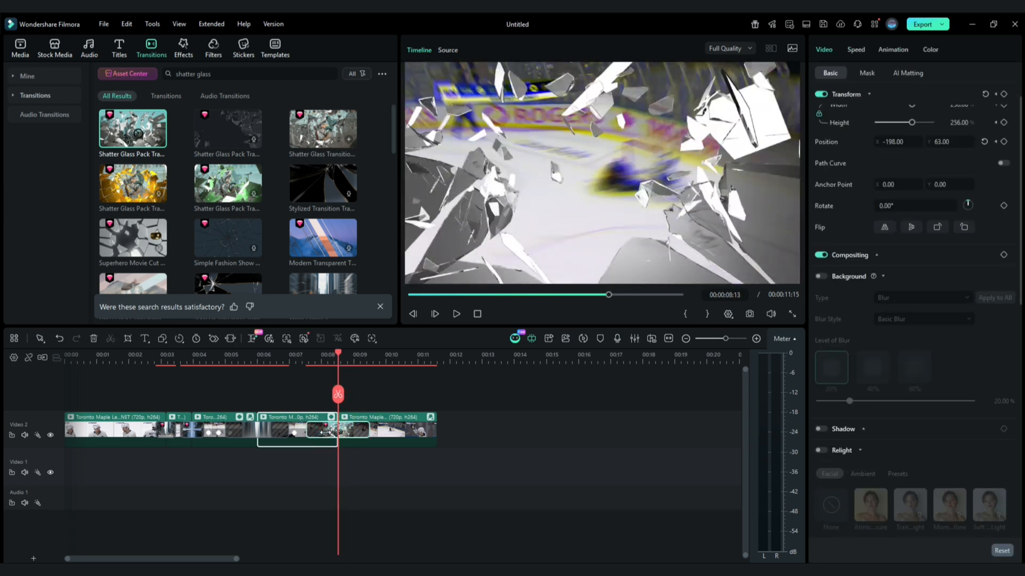
left_click(339, 432)
left_click_drag(351, 432, 382, 435)
left_click_drag(322, 354, 355, 358)
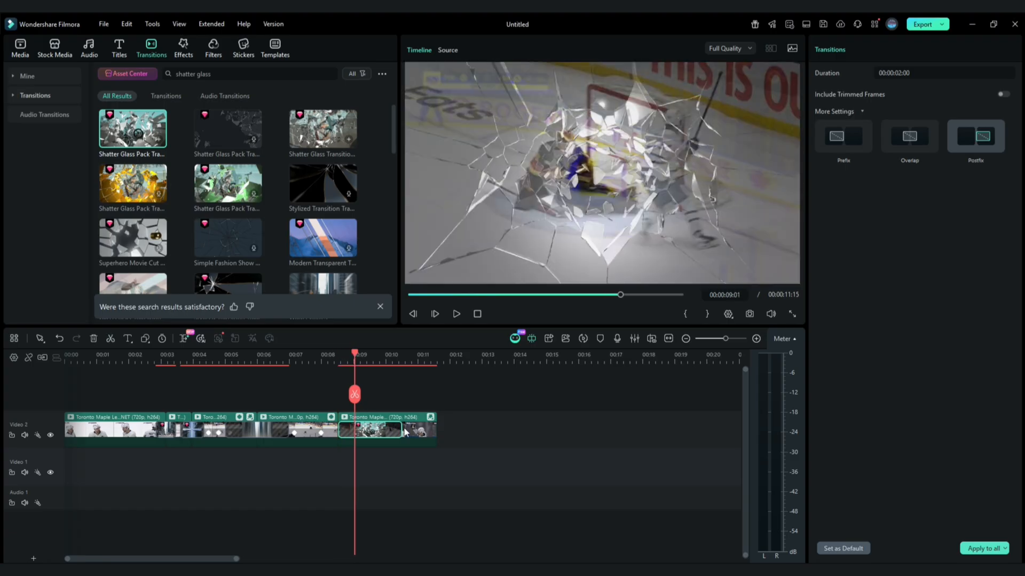
- Shorten the Shatter Glass transition to 1 second
left_click_drag(396, 428, 369, 428)
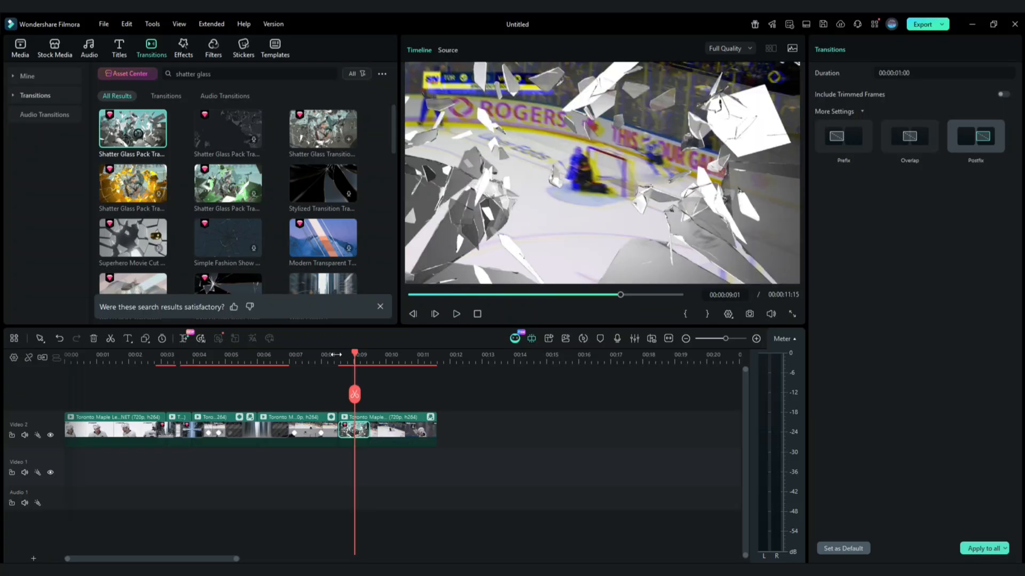
left_click(335, 354)
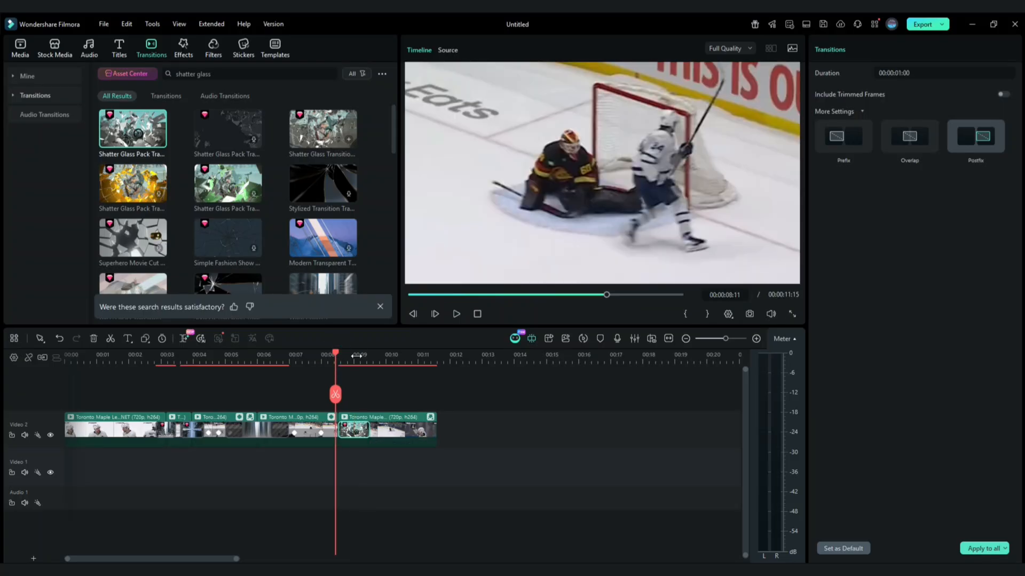
left_click_drag(337, 356, 257, 355)
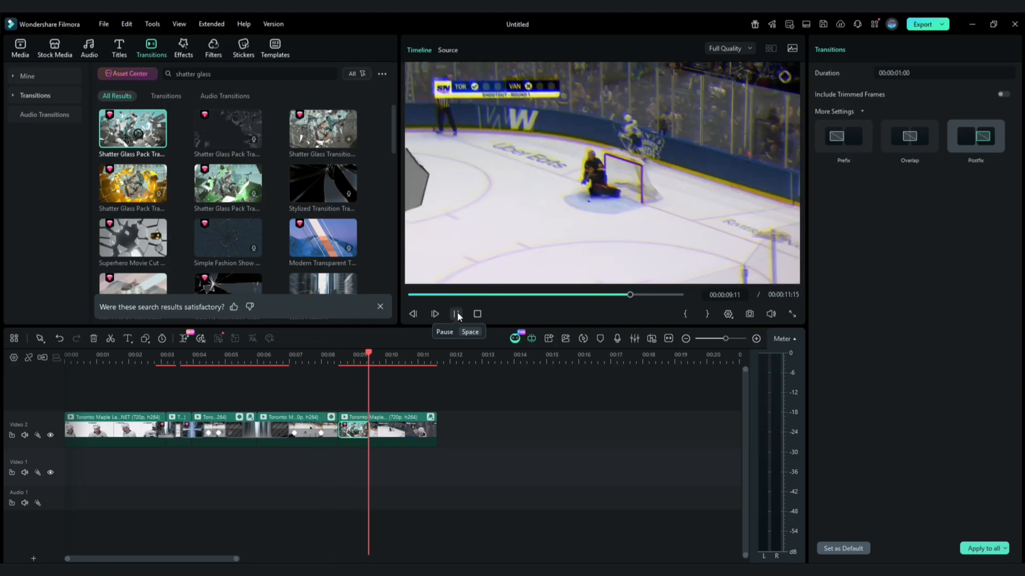
- Play the whole edit from the start to review it
left_click(479, 312)
left_click(460, 312)
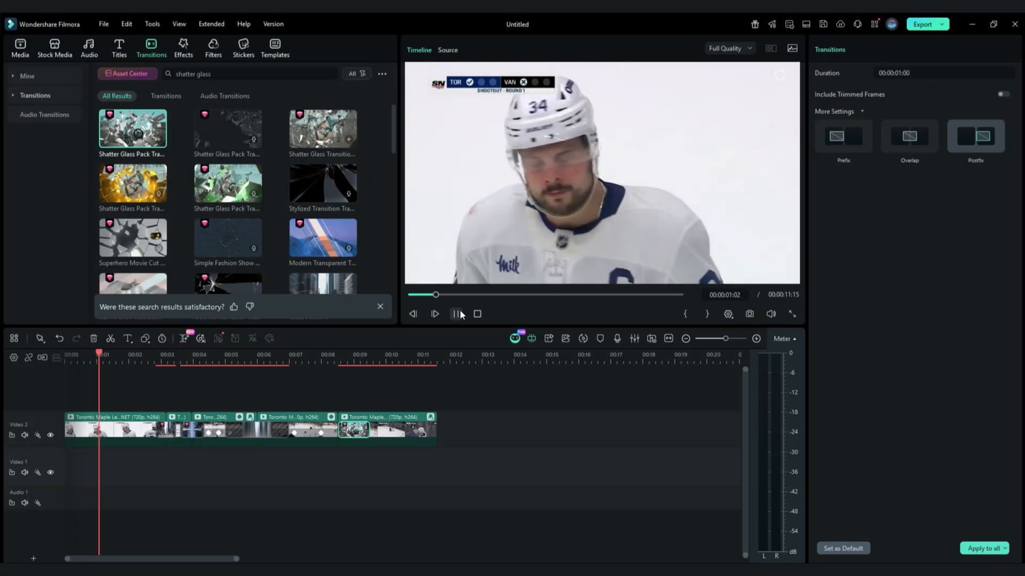